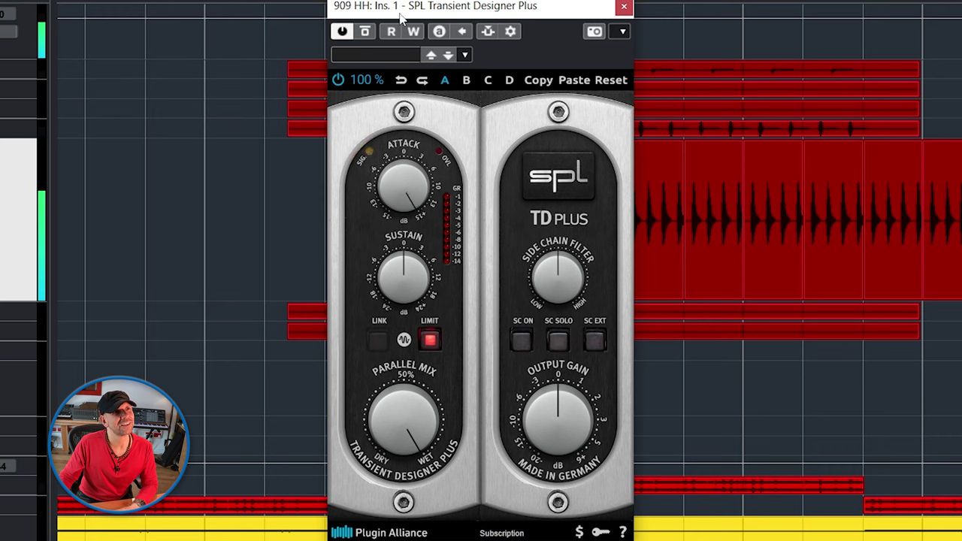
# Raise the Attack on the 909 HH Transient Designer Plus while the hi-hats play.
pyautogui.moveTo(392, 192); pyautogui.dragTo(396, 145)
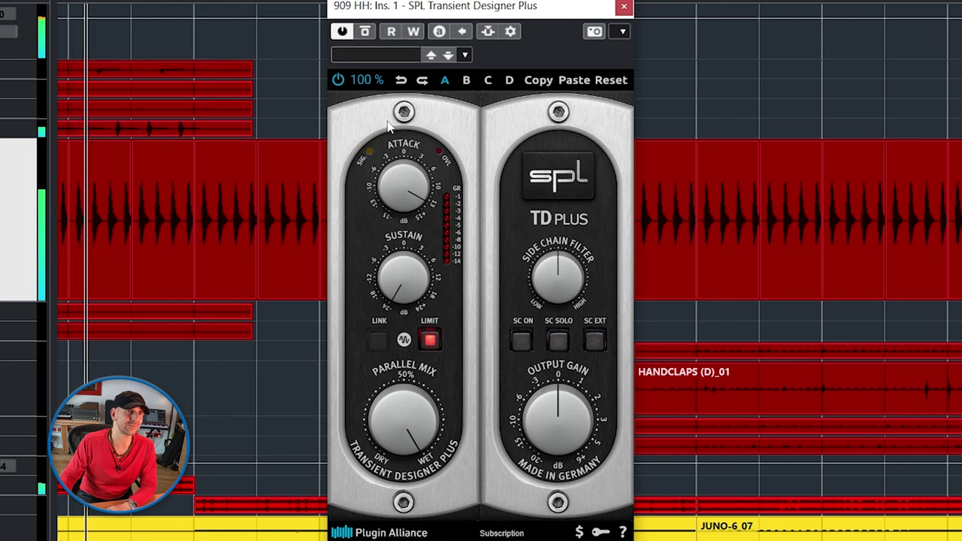
# Bypass the 909 HH Transient Designer Plus, then re-enable it to A/B the hi-hats.
pyautogui.click(365, 32)
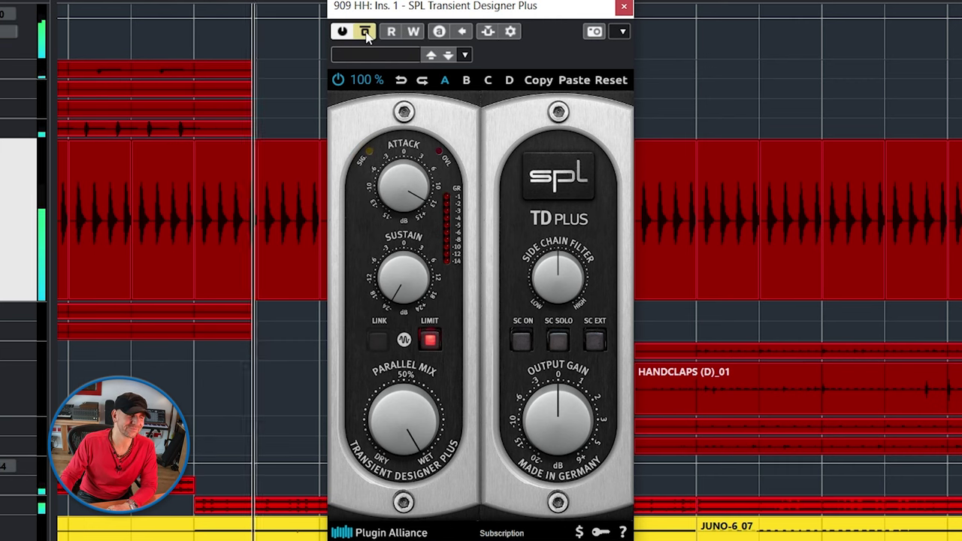
pyautogui.click(365, 32)
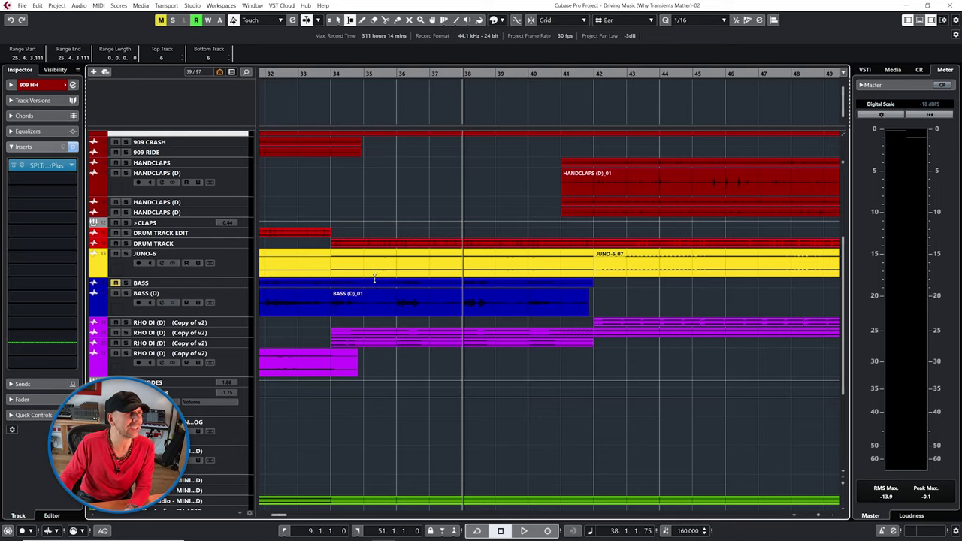
# Zoom out to the whole arrangement and start playback from around bar 12.
pyautogui.press('g')
pyautogui.press('g')
pyautogui.press('g')
pyautogui.press('g')
pyautogui.press('g')
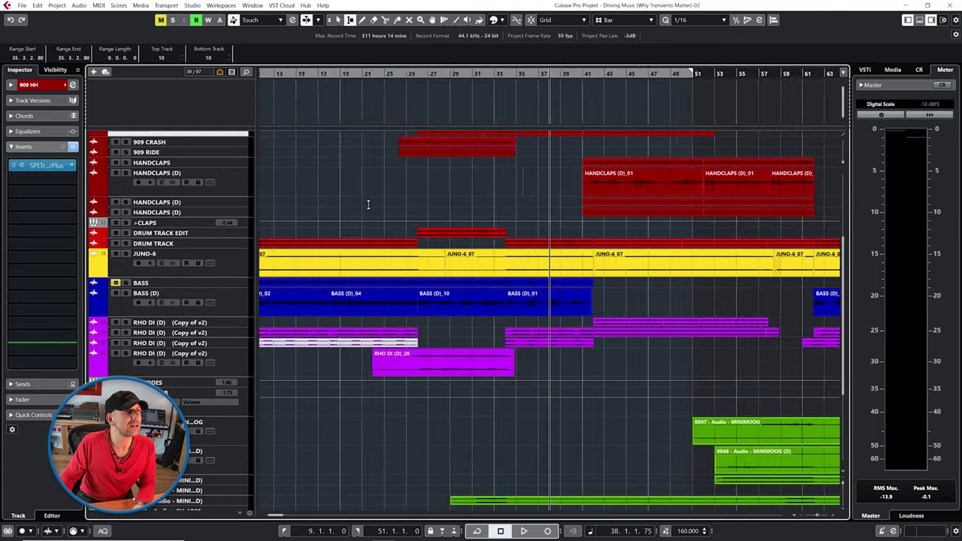
pyautogui.click(349, 81)
pyautogui.press('space')
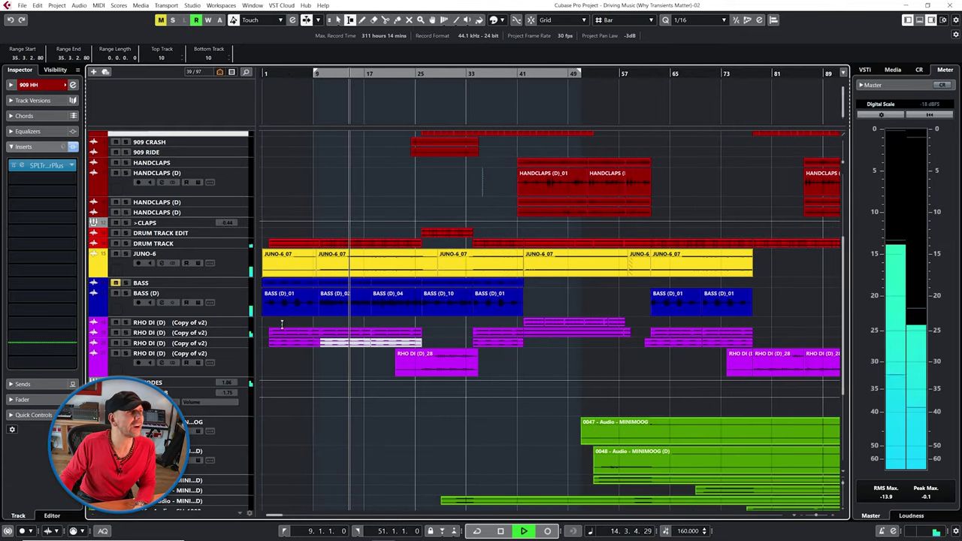
pyautogui.scroll(-4, 359, 408)
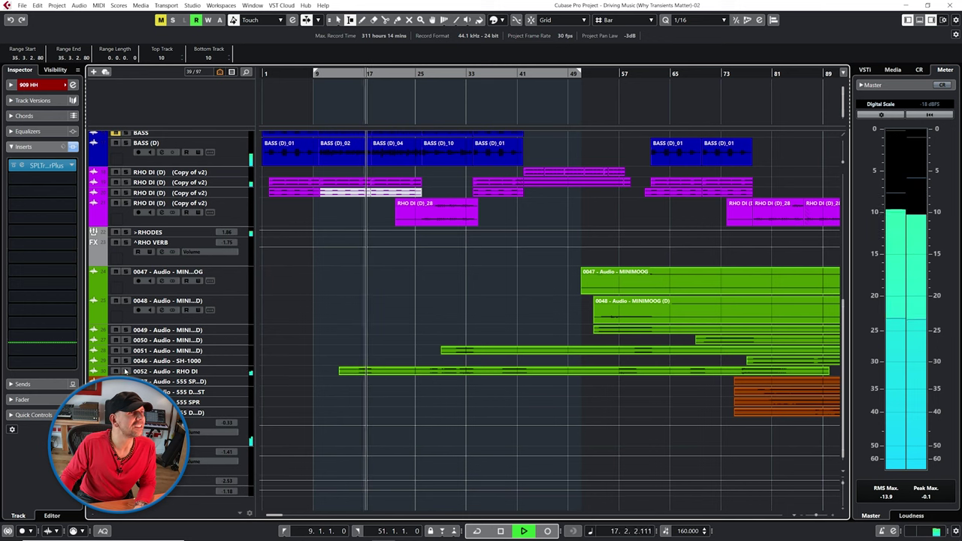
pyautogui.scroll(4, 329, 281)
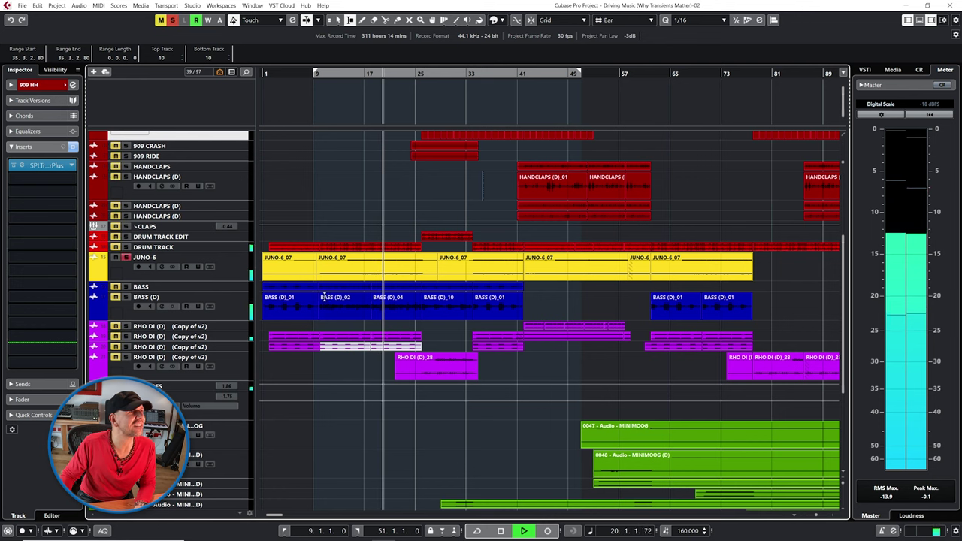
# Select the JUNO-6 track, zoom in around the playhead, and show the MixConsole.
pyautogui.click(236, 279)
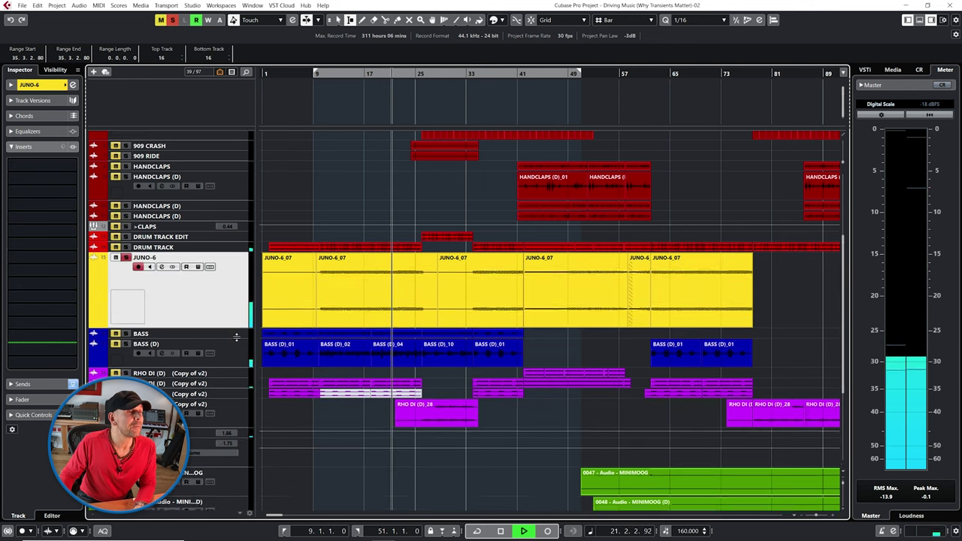
pyautogui.moveTo(361, 74); pyautogui.dragTo(375, 141)
pyautogui.press('h')
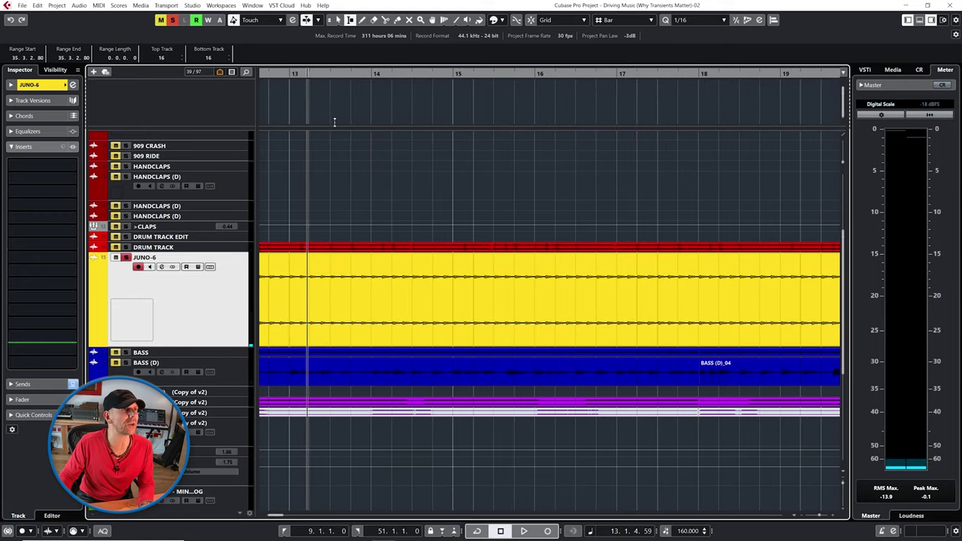
pyautogui.press('F3')
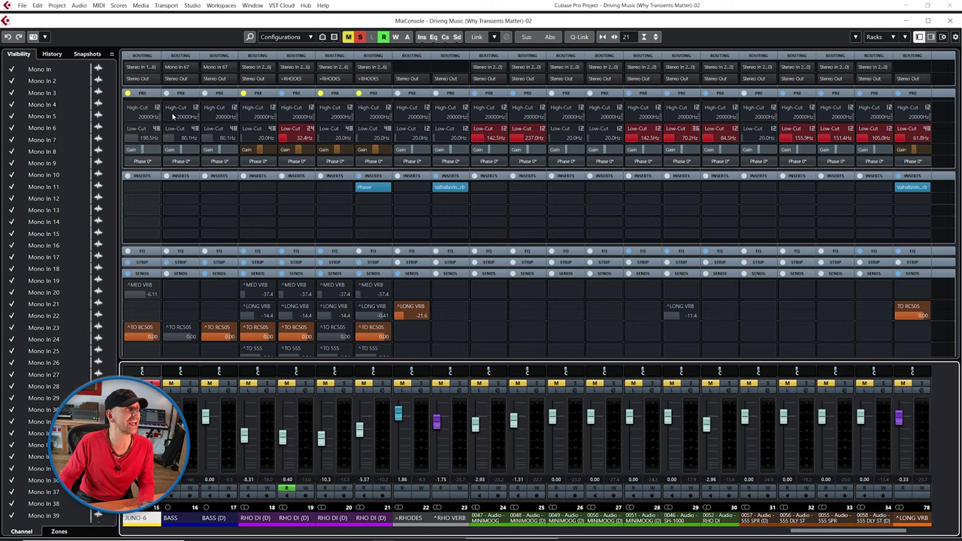
# Insert SPL Transient Designer Plus on the JUNO-6 channel via the 'spl' search.
pyautogui.click(155, 188)
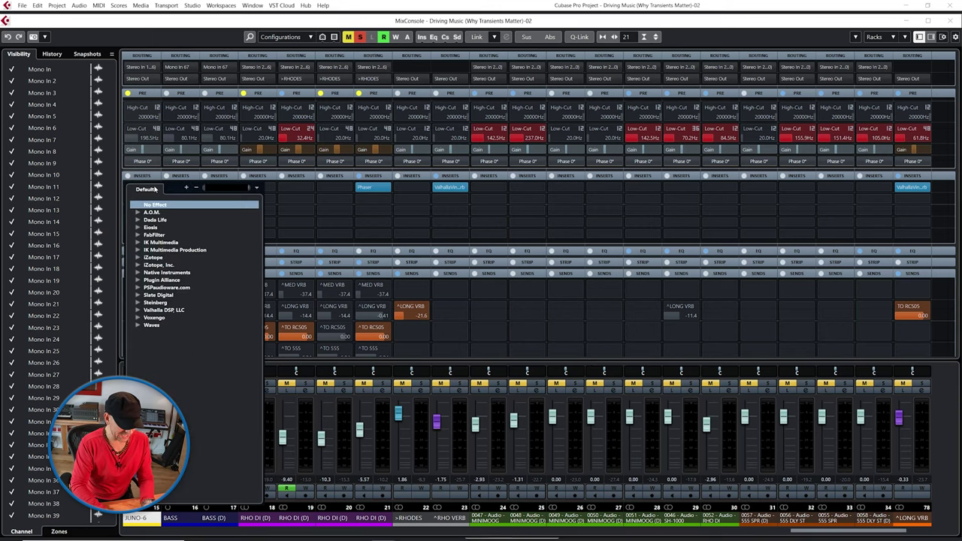
pyautogui.write('spl')
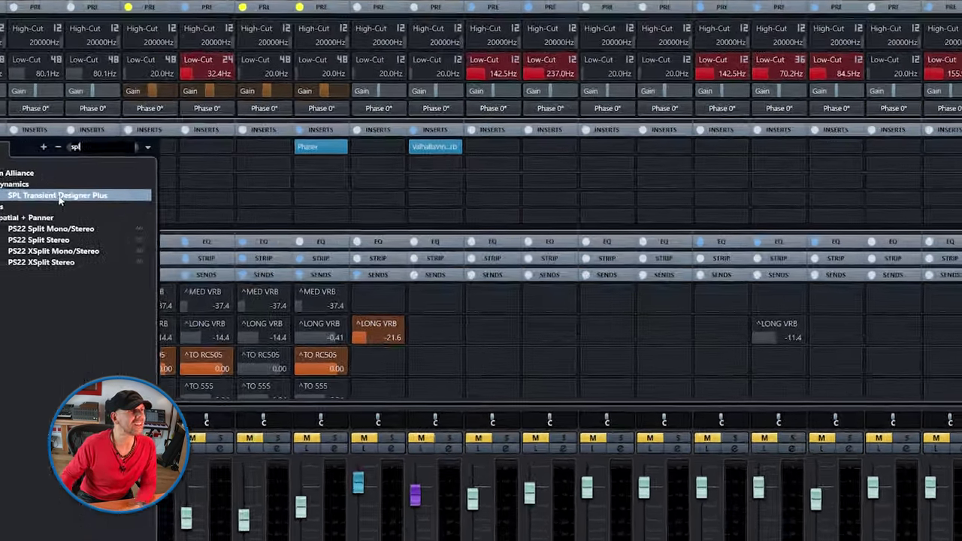
pyautogui.click(59, 197)
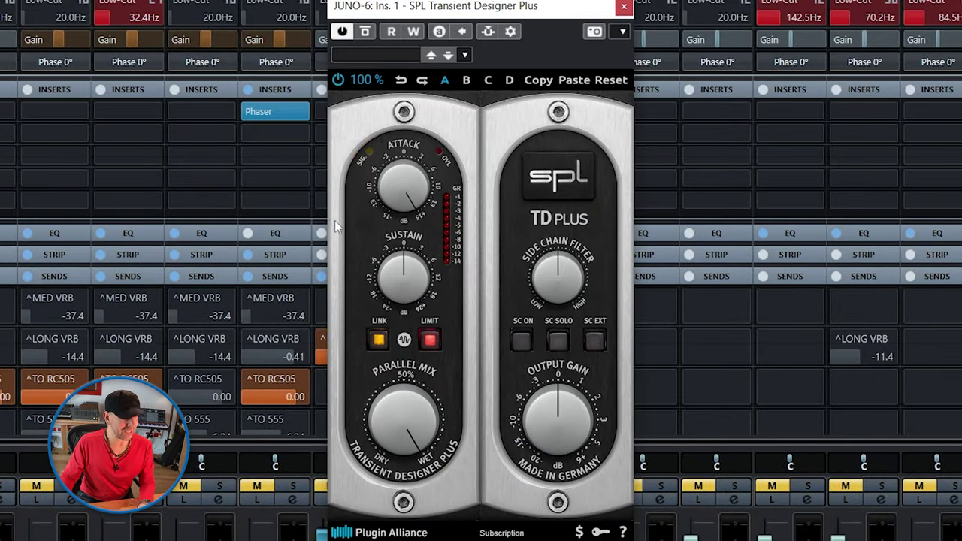
# Raise the JUNO-6_07 event volume by about 5.59 dB, then lower the Attack during playback.
pyautogui.press('F3')
pyautogui.scroll(-8, 744, 335)
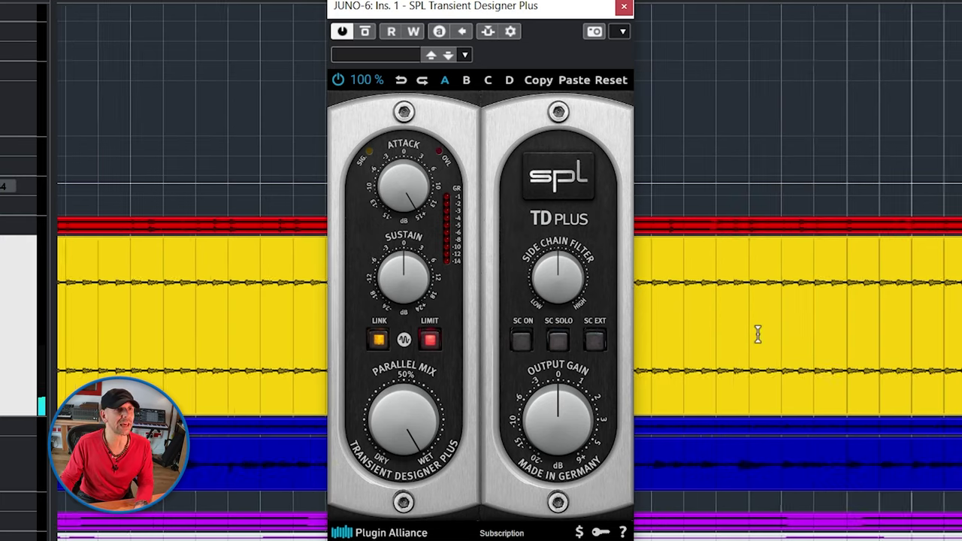
pyautogui.scroll(-3, 834, 360)
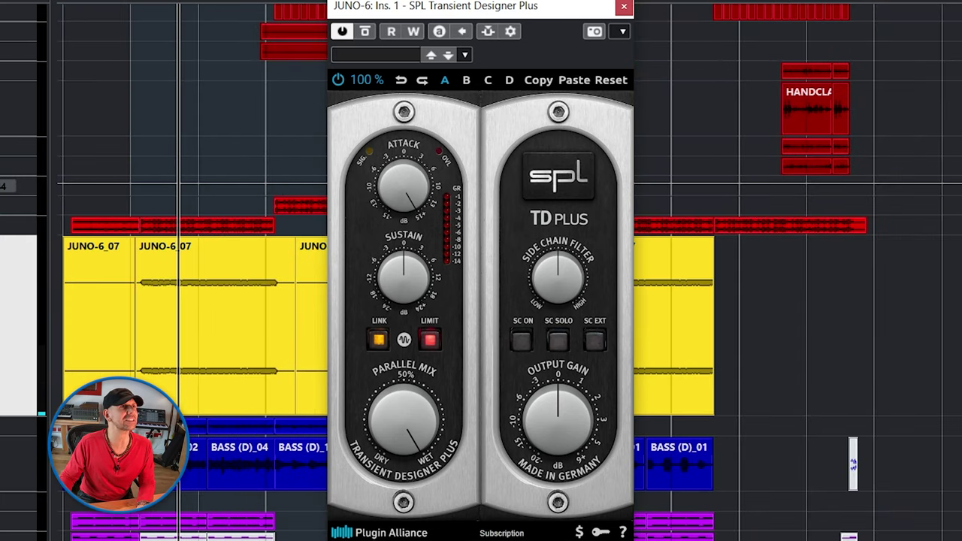
pyautogui.click(845, 349)
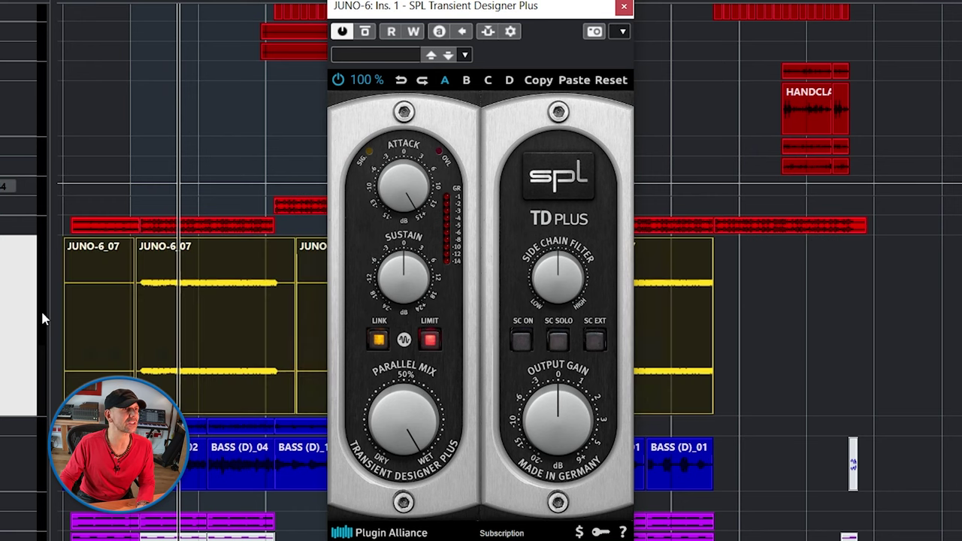
pyautogui.moveTo(214, 241); pyautogui.dragTo(214, 86)
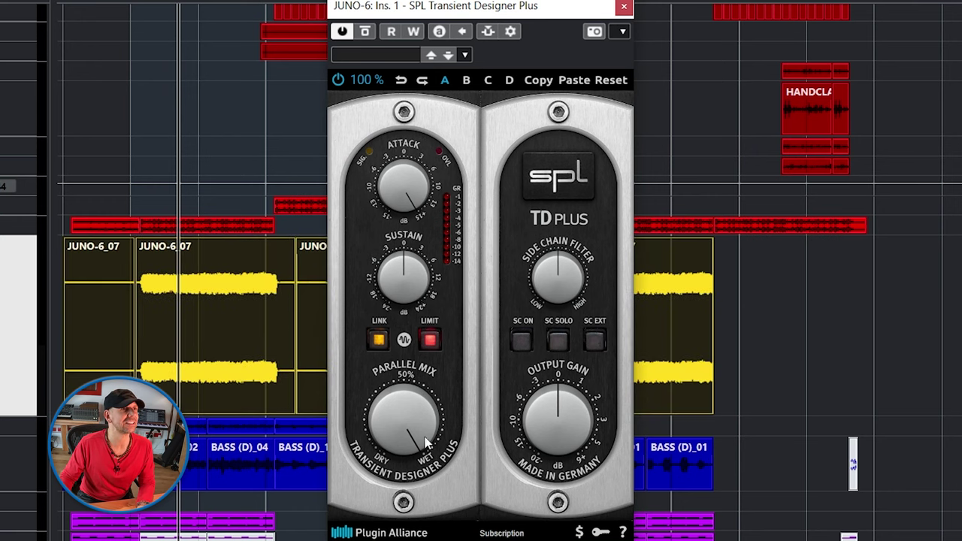
pyautogui.press('space')
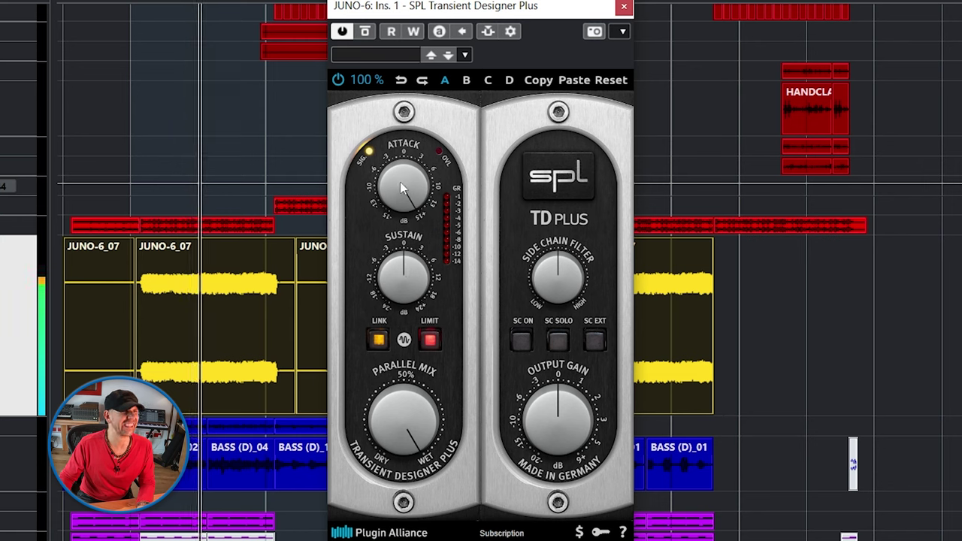
pyautogui.moveTo(399, 183); pyautogui.dragTo(421, 180)
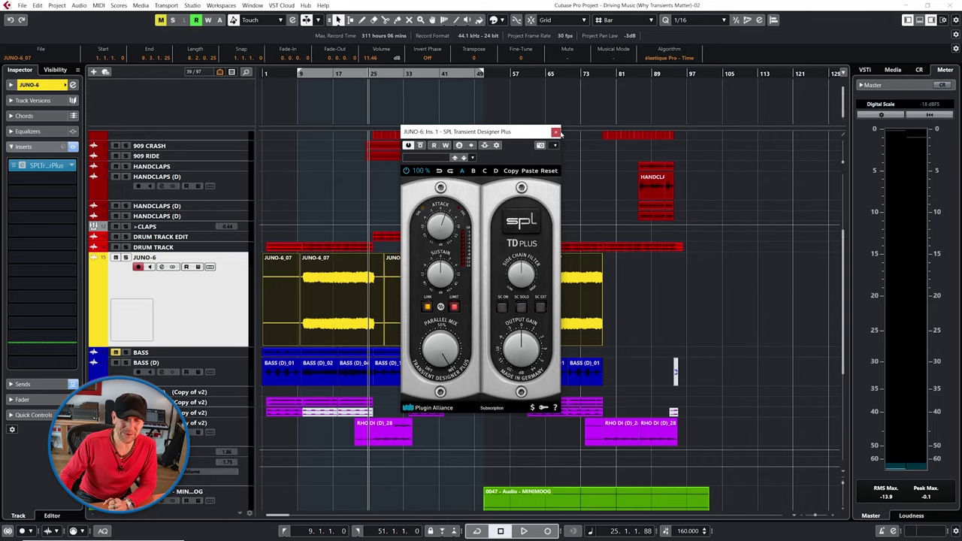
# Load Steinberg's MultibandEnvelopeShaper into an empty Stereo Out insert slot.
pyautogui.click(555, 132)
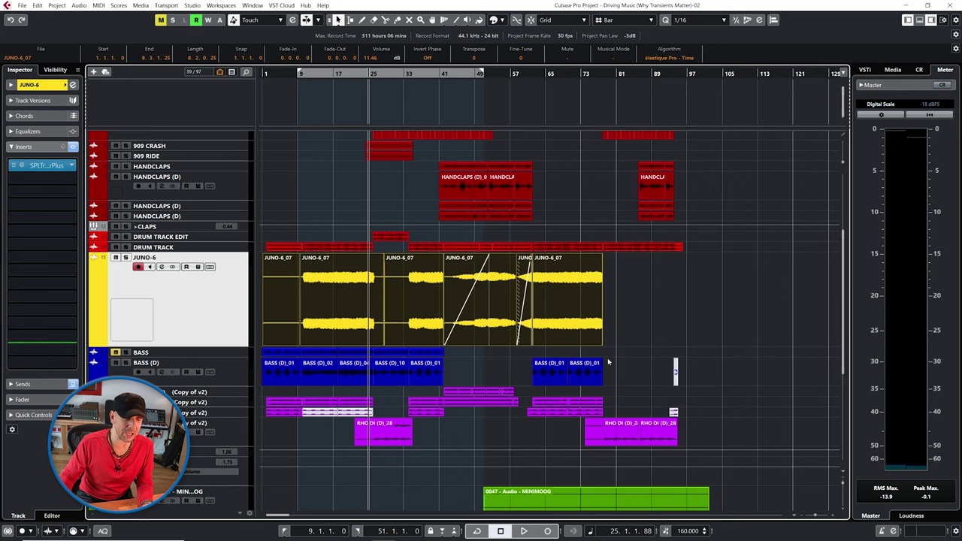
pyautogui.press('F3')
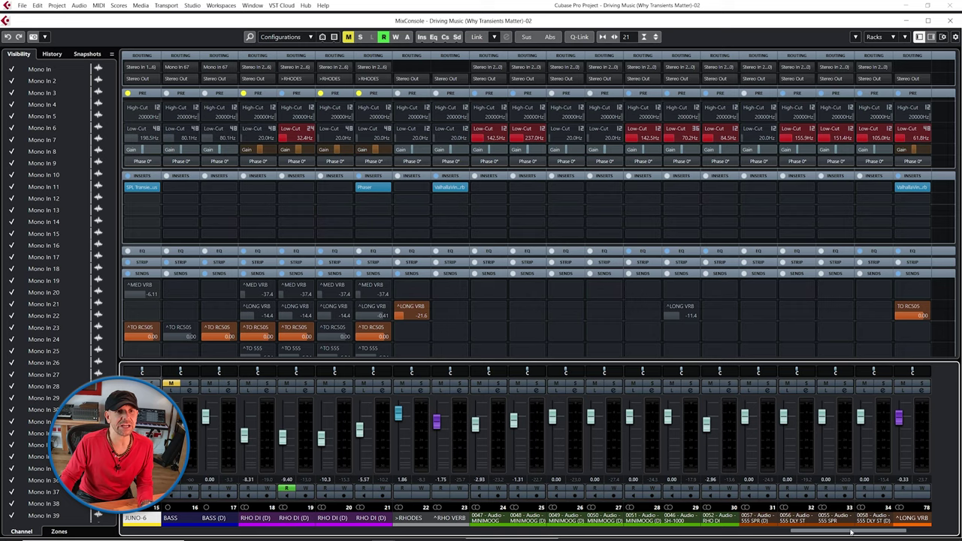
pyautogui.moveTo(851, 532); pyautogui.dragTo(887, 533)
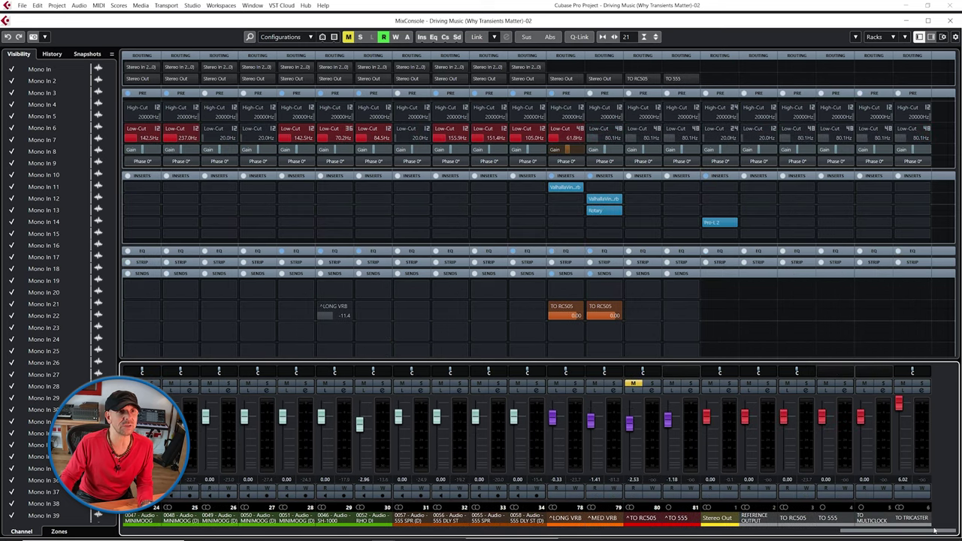
pyautogui.click(734, 188)
pyautogui.write('multiba')
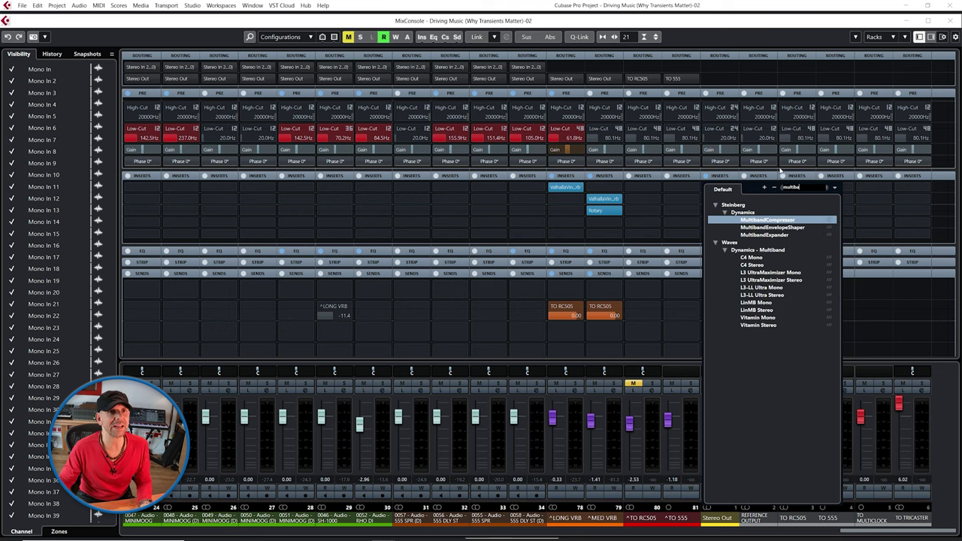
pyautogui.click(789, 227)
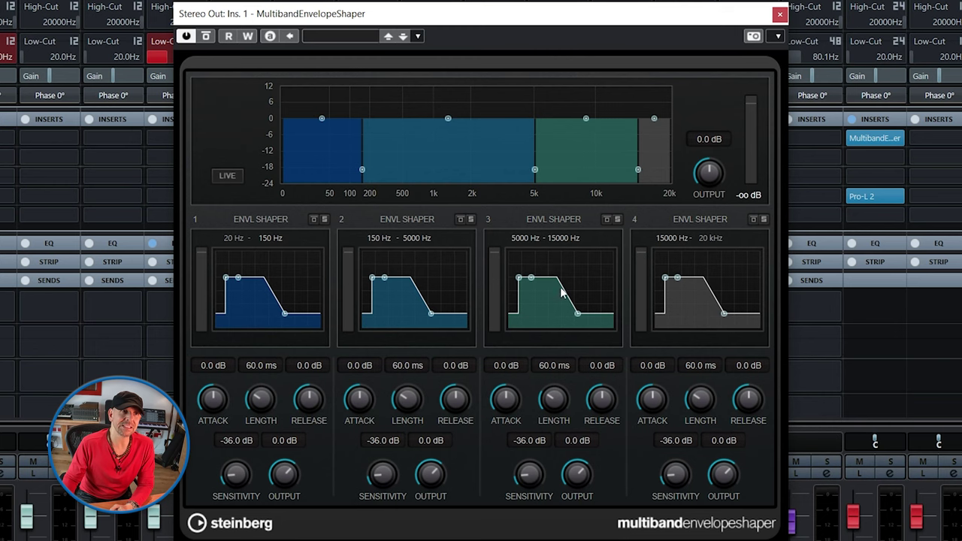
# Start playback and boost the attack of the lowest and 150–5000 Hz bands.
pyautogui.press('F3')
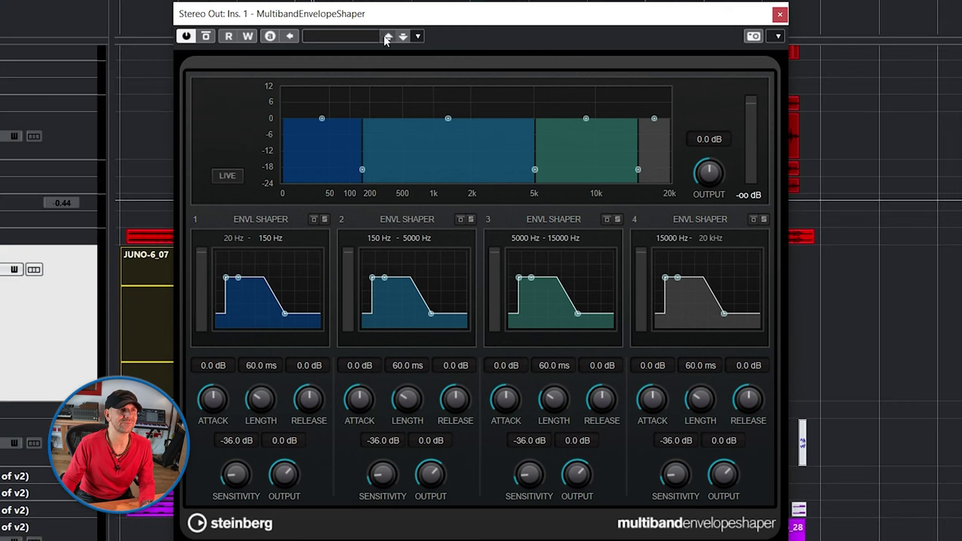
pyautogui.press('space')
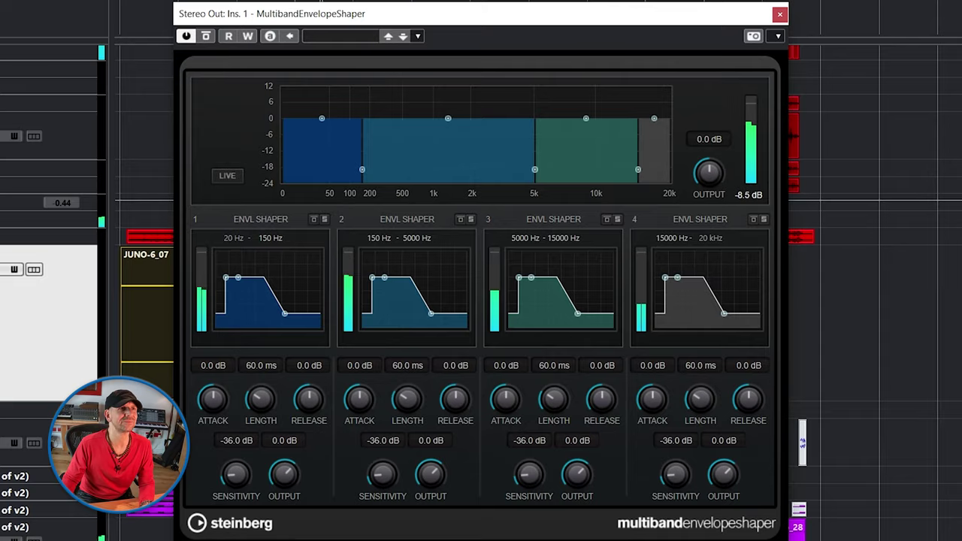
pyautogui.press('F3')
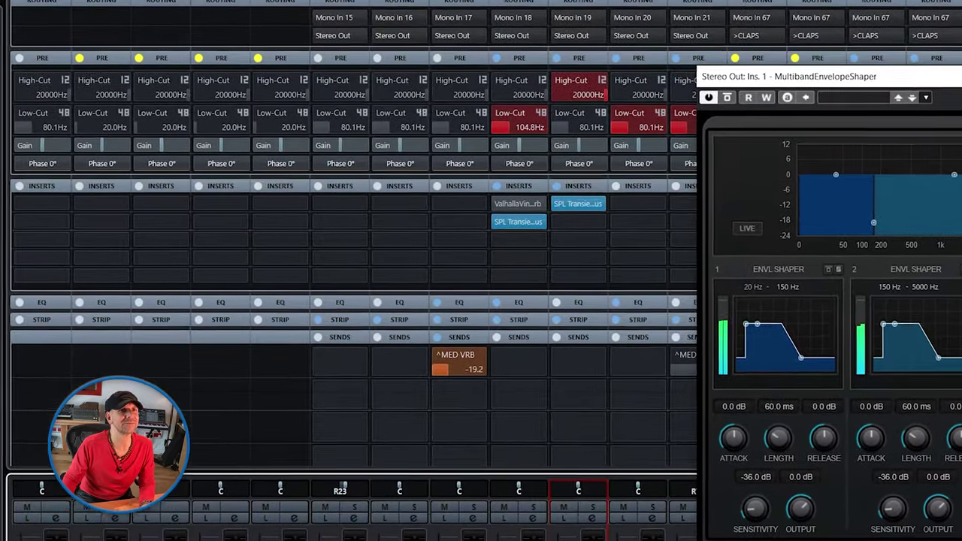
pyautogui.moveTo(751, 77); pyautogui.dragTo(353, 30)
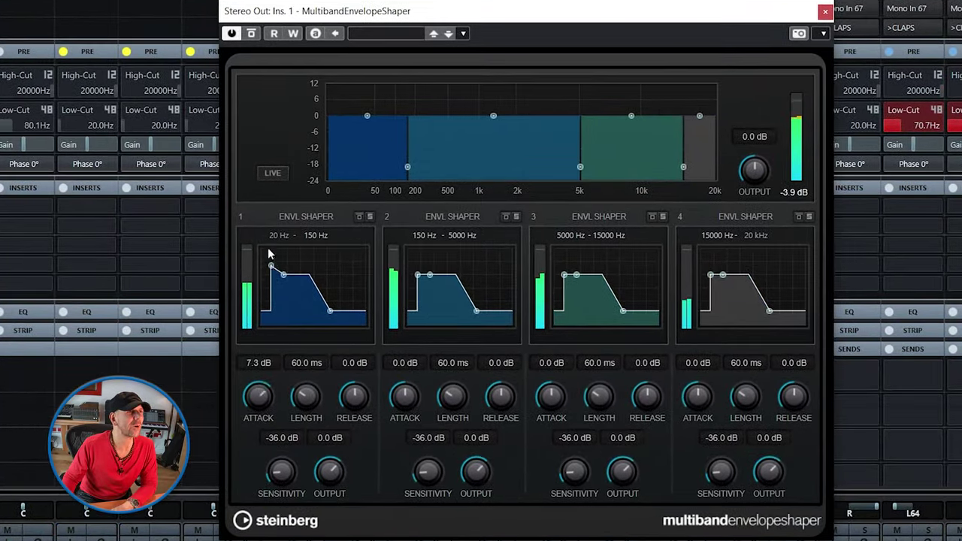
pyautogui.moveTo(269, 254); pyautogui.dragTo(266, 255)
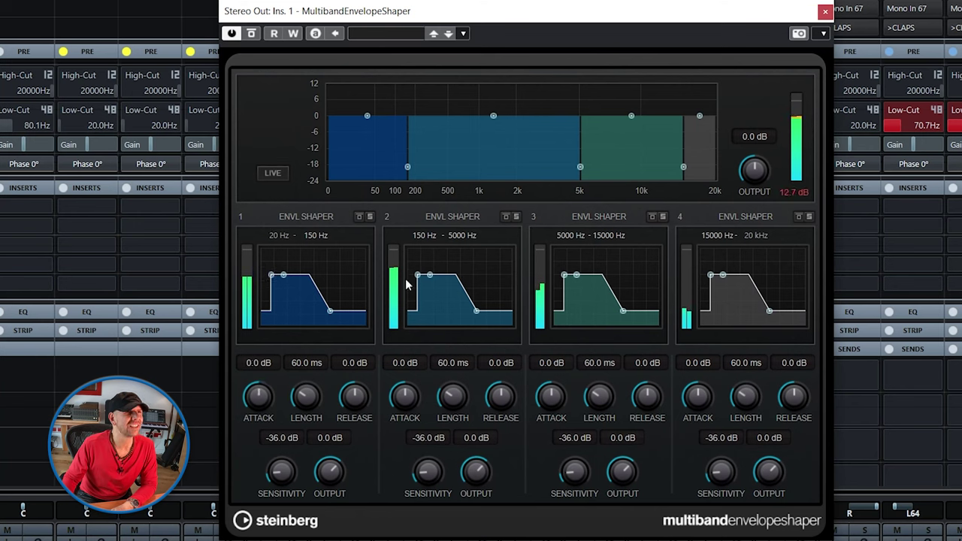
pyautogui.moveTo(419, 276); pyautogui.dragTo(423, 238)
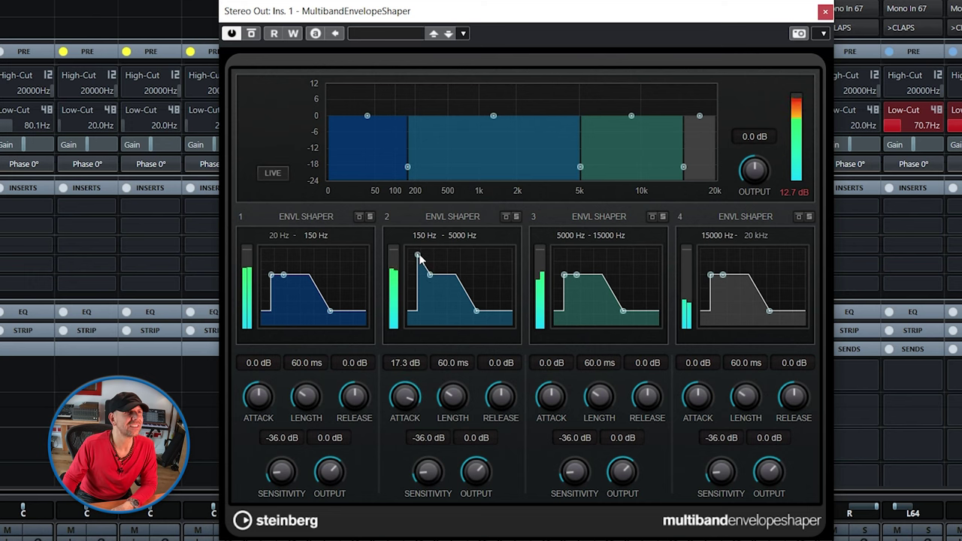
# Play from near bar 18, setting band 2 attack to -1.3 dB, band 3 to 1.3 dB, band 4 boosted.
pyautogui.press('F3')
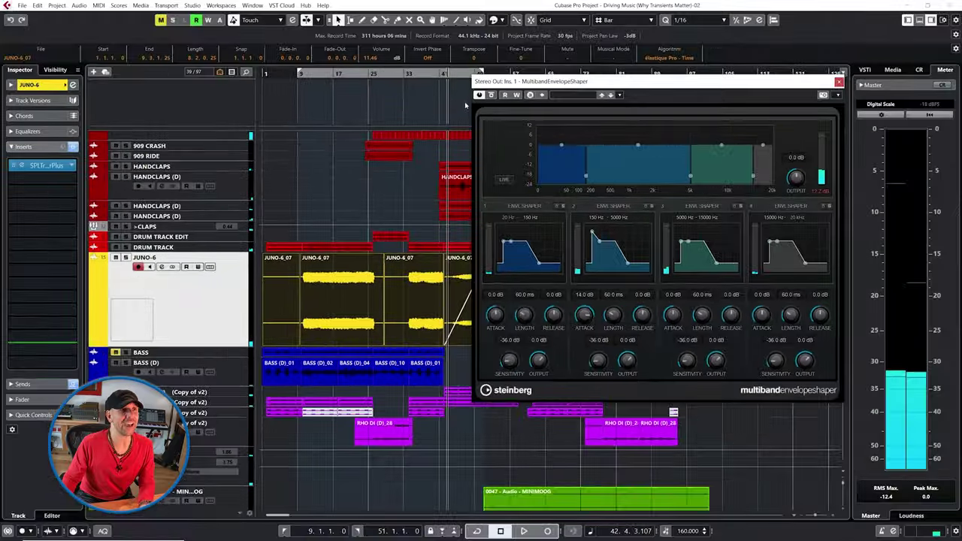
pyautogui.moveTo(372, 75); pyautogui.dragTo(460, 220)
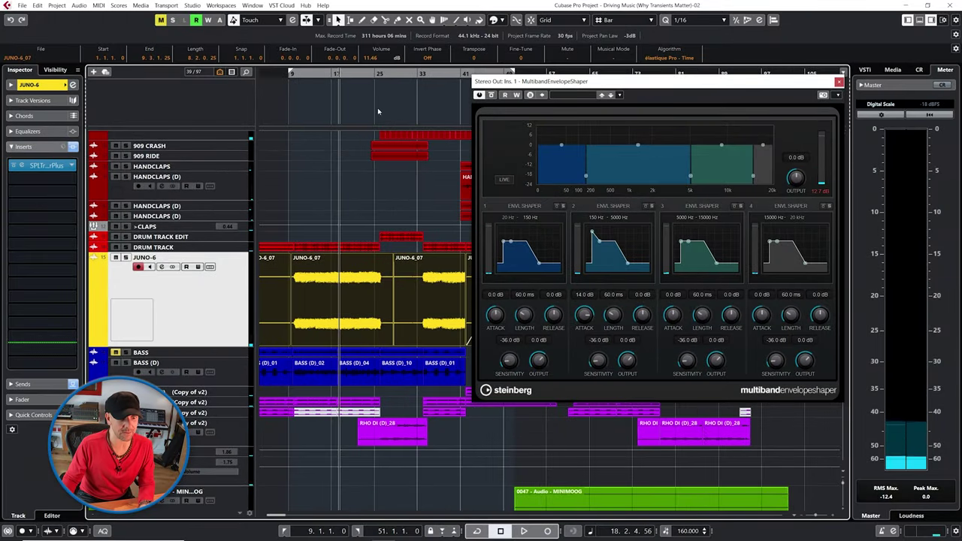
pyautogui.press('space')
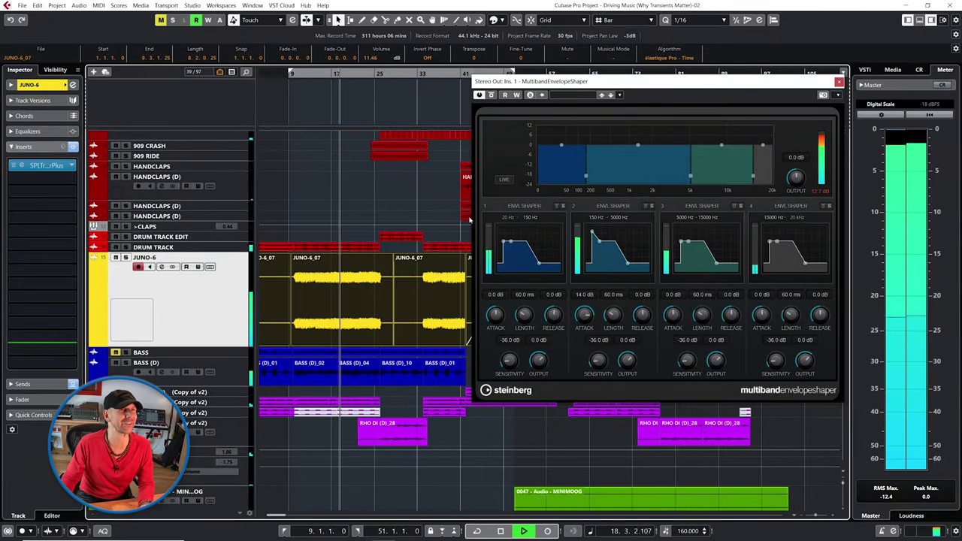
pyautogui.moveTo(593, 233); pyautogui.dragTo(592, 241)
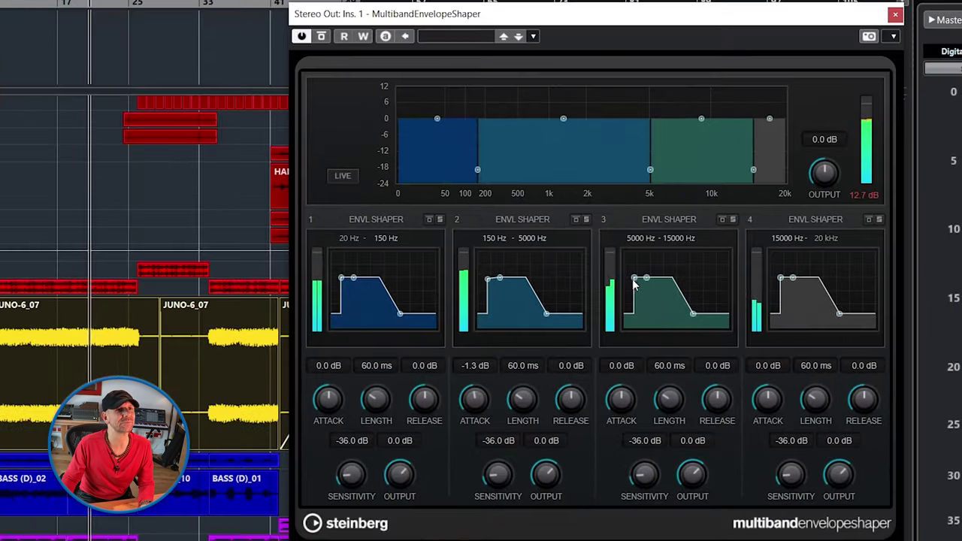
pyautogui.moveTo(633, 282)
pyautogui.mouseDown()
pyautogui.moveTo(638, 253)
pyautogui.moveTo(639, 277)
pyautogui.mouseUp()
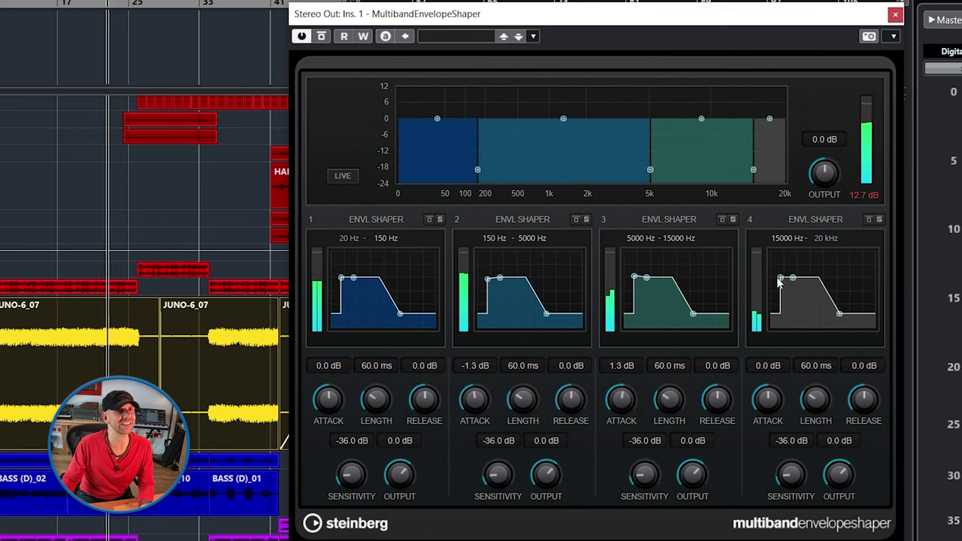
pyautogui.moveTo(780, 278)
pyautogui.mouseDown()
pyautogui.moveTo(784, 239)
pyautogui.moveTo(781, 272)
pyautogui.mouseUp()
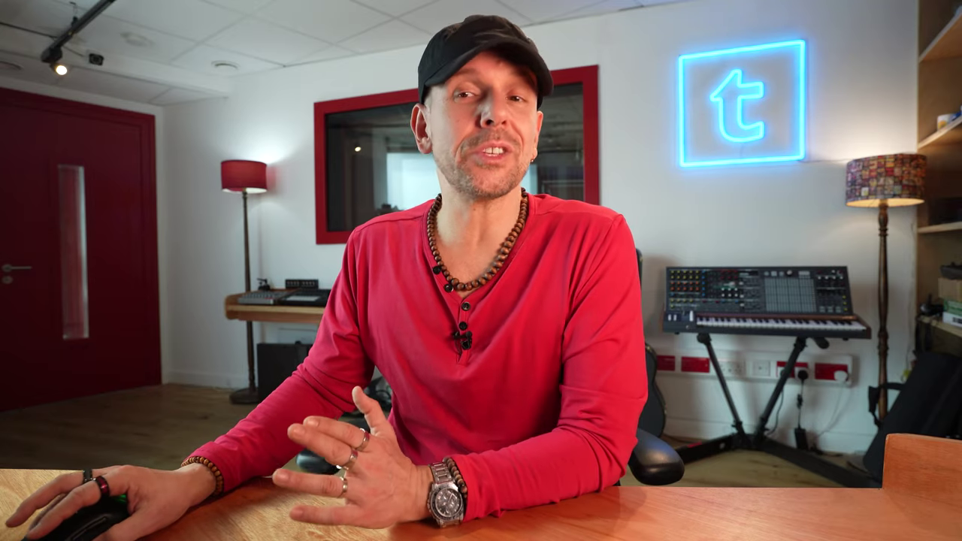